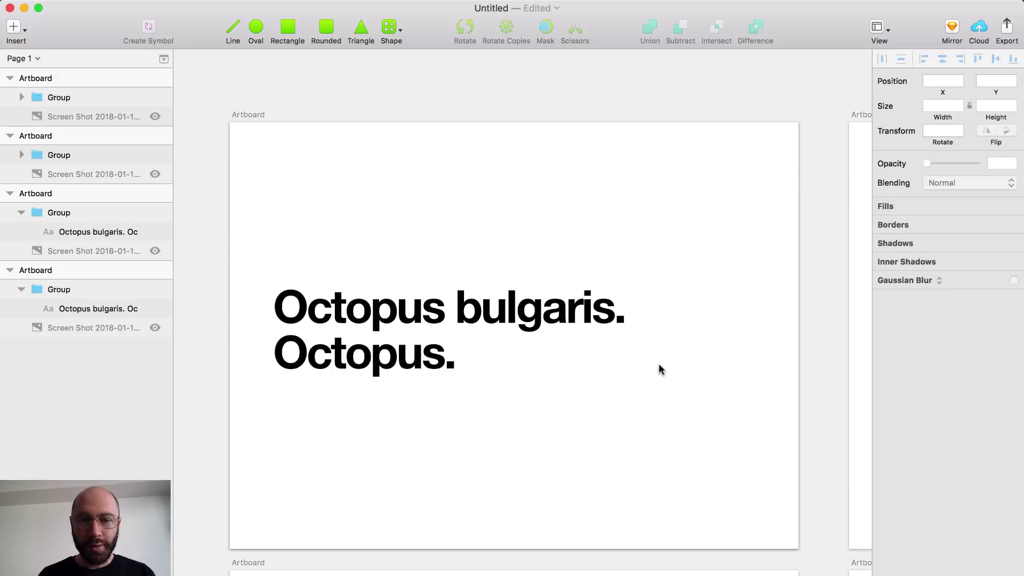
Step: Return to Sketch and select the two-line octopus title group
key("super+Tab")
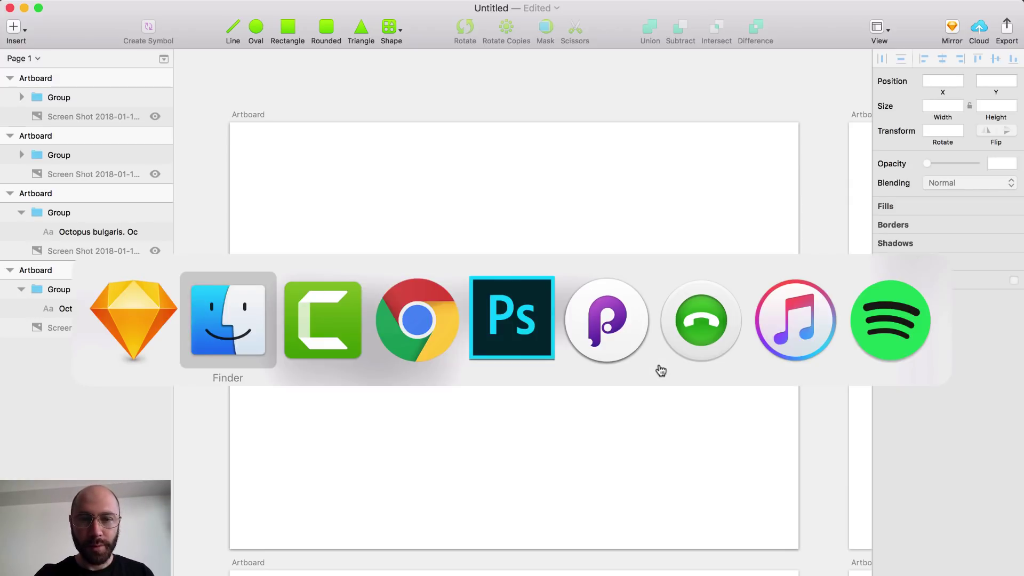
key("super+Tab")
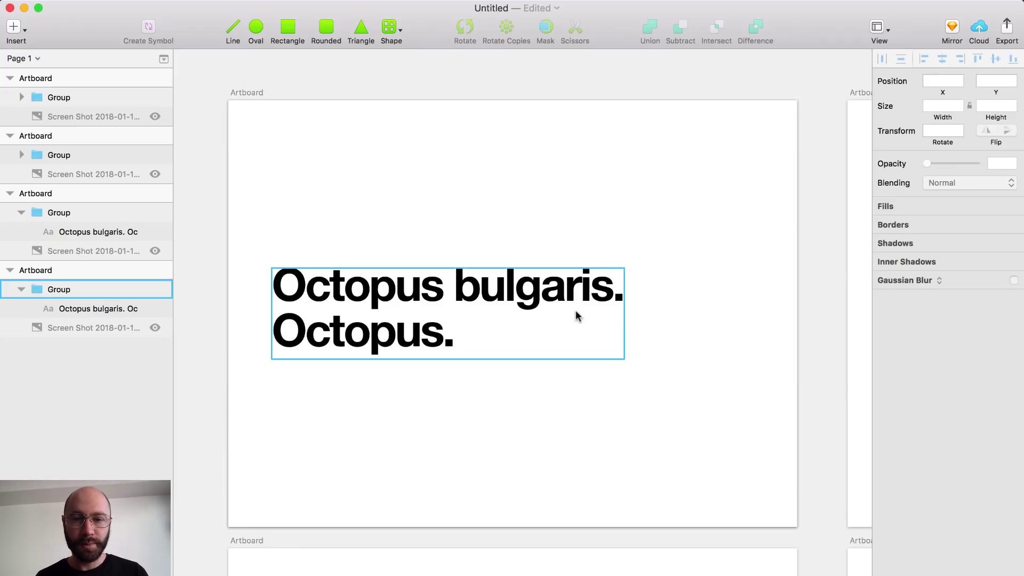
left_click(617, 333)
left_click(700, 375)
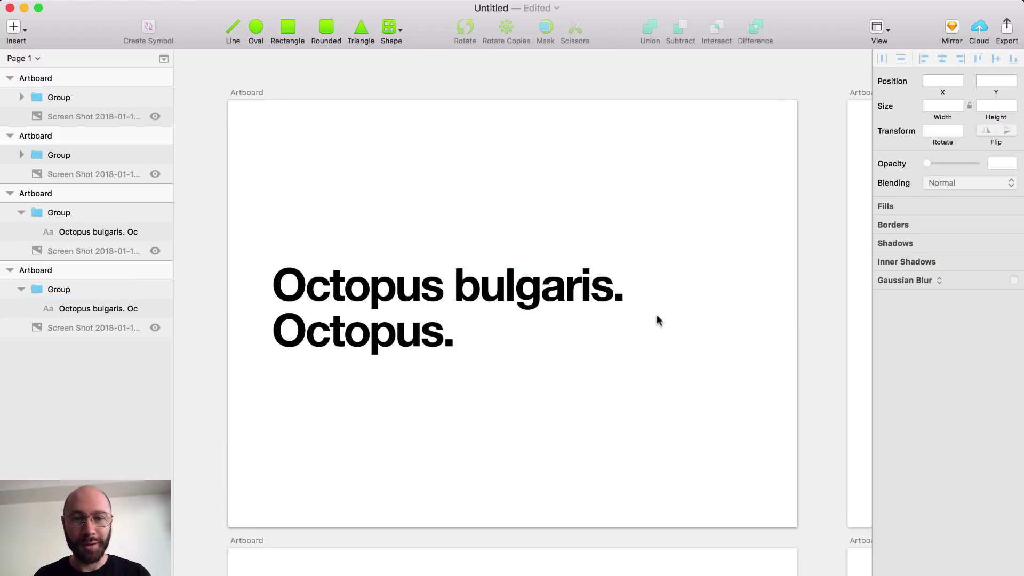
left_click(579, 332)
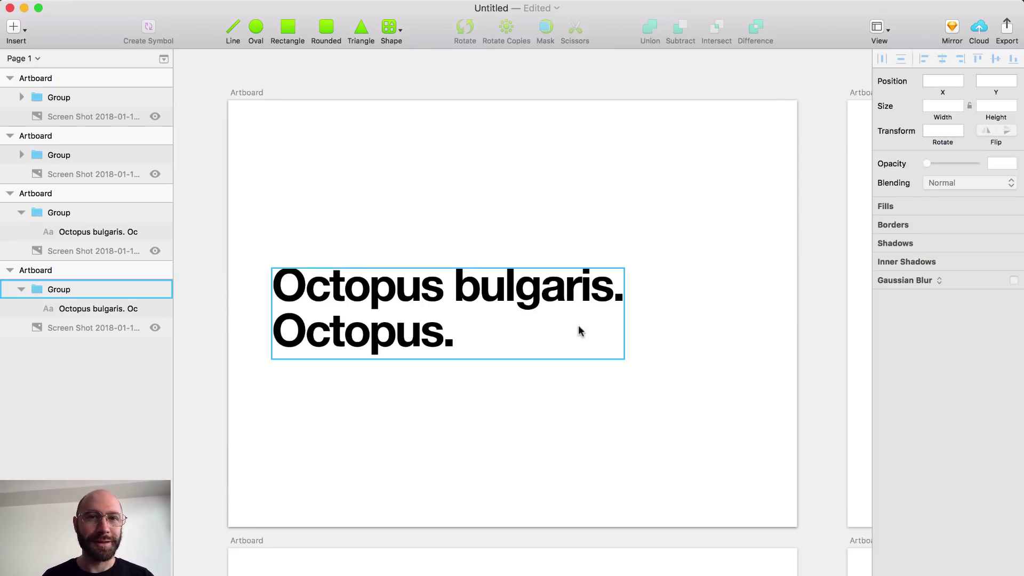
left_click(642, 331)
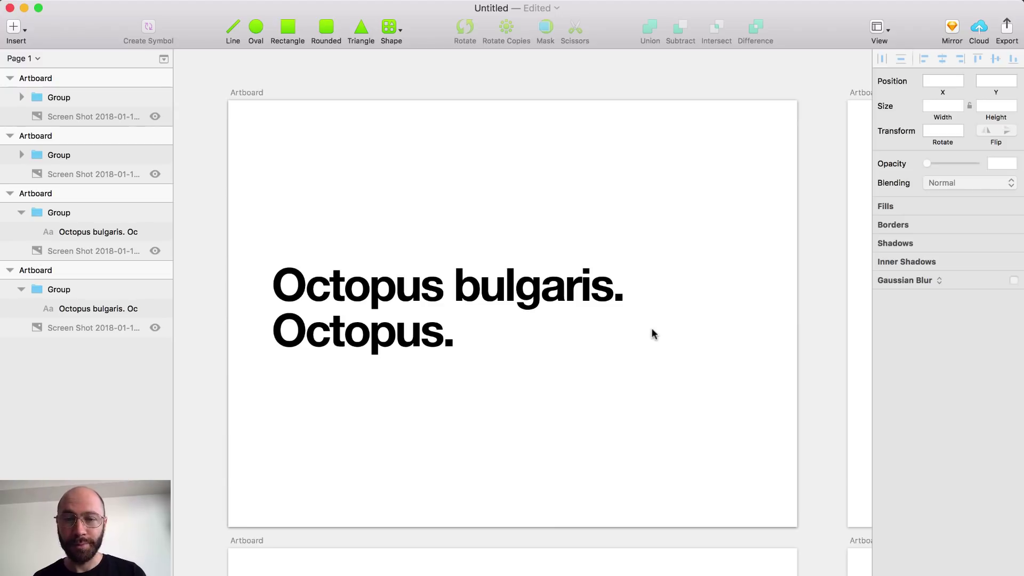
Step: Inspect the big Octopus. title and the two-line title on the previous artboard
scroll(625, 235, "right", 5)
scroll(625, 236, "right", 10)
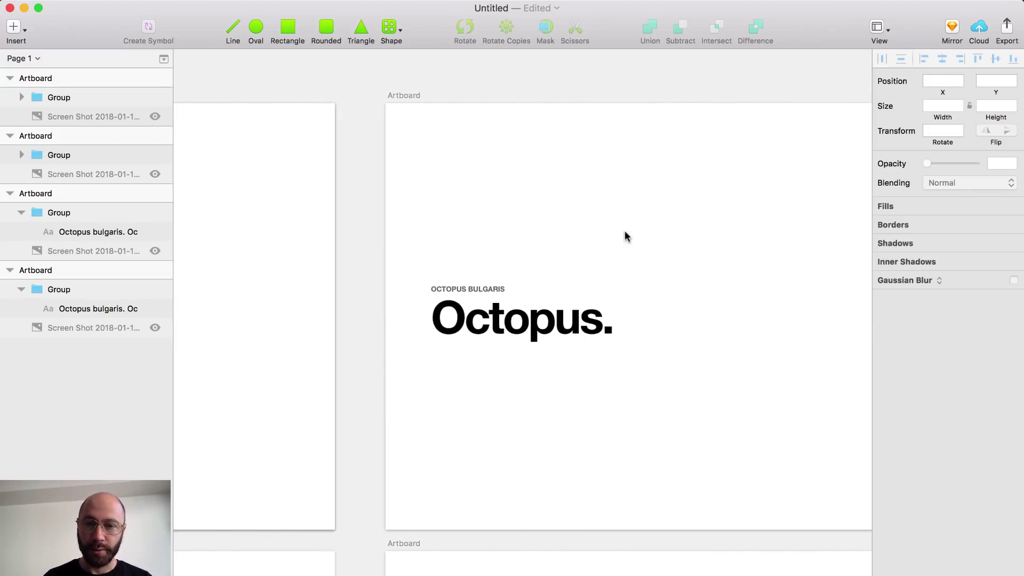
scroll(626, 236, "left", 2)
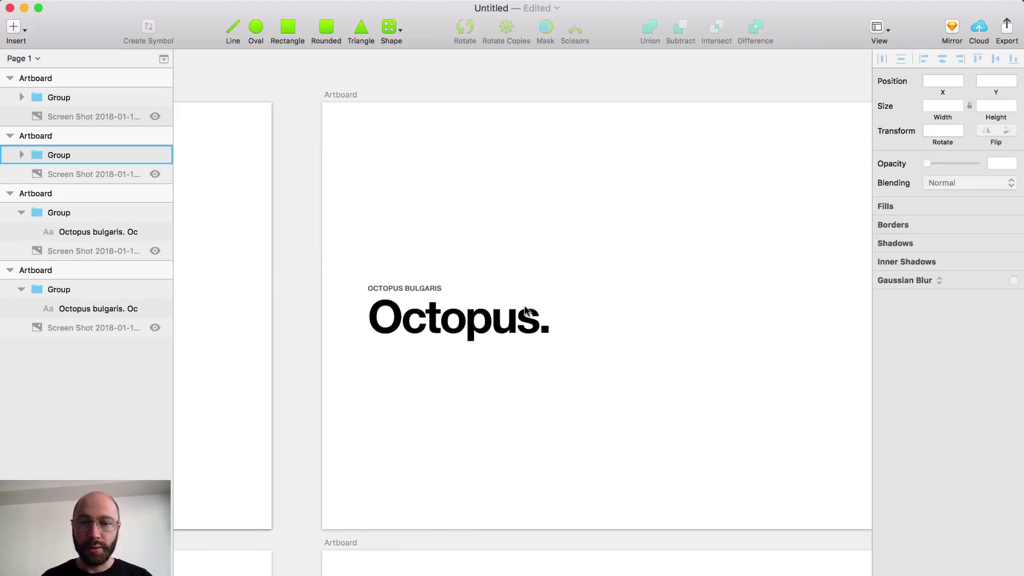
double_click(501, 324)
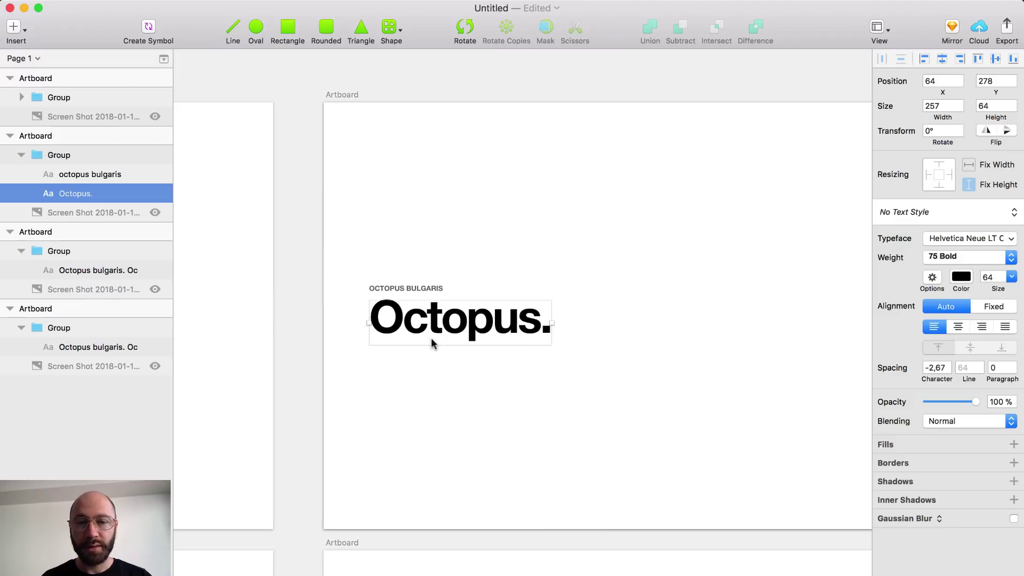
scroll(432, 341, "left", 10)
left_click(361, 297)
double_click(336, 290)
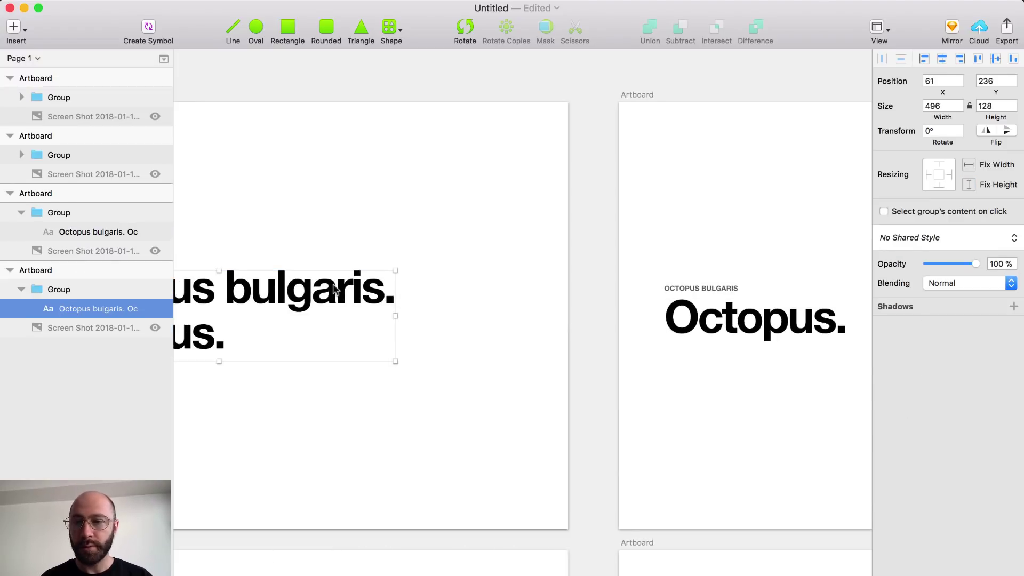
left_click(681, 247)
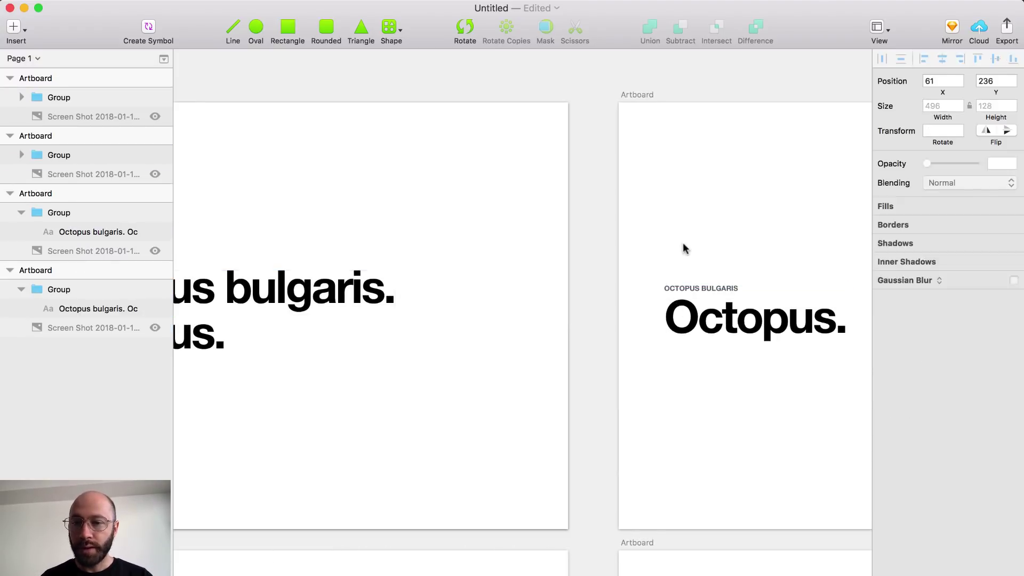
Step: Enter and exit the small OCTOPUS BULGARIS subtitle text, then compare neighbouring artboards
scroll(683, 248, "right", 10)
scroll(684, 248, "right", 4)
left_click(338, 302)
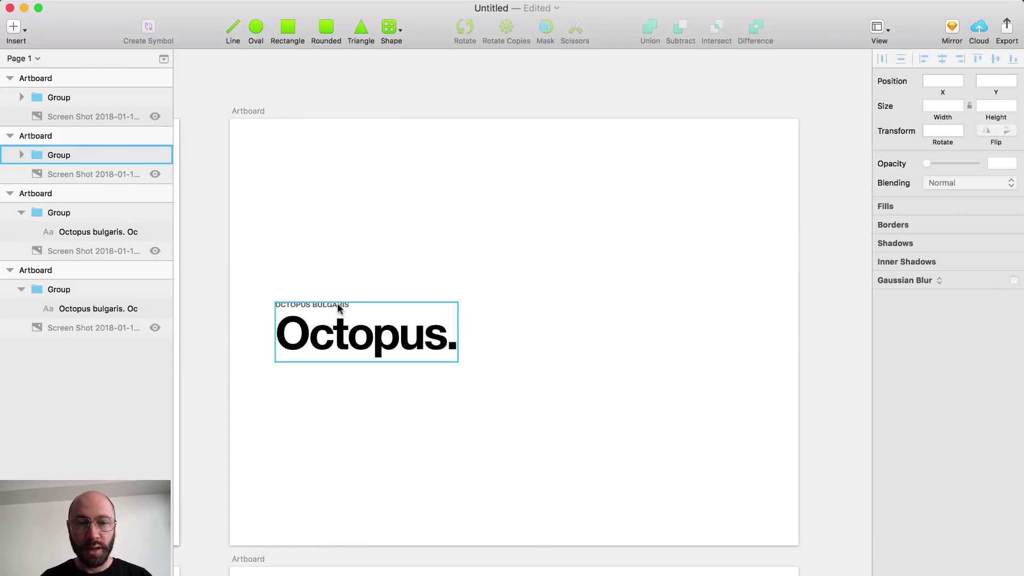
double_click(338, 303)
double_click(338, 304)
key("Escape")
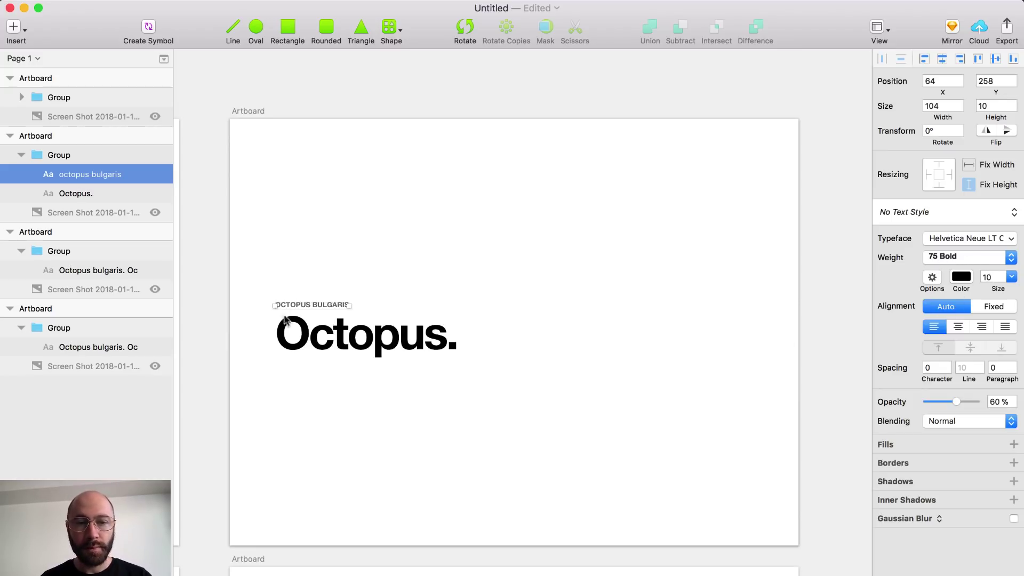
left_click(320, 257)
scroll(320, 258, "left", 2)
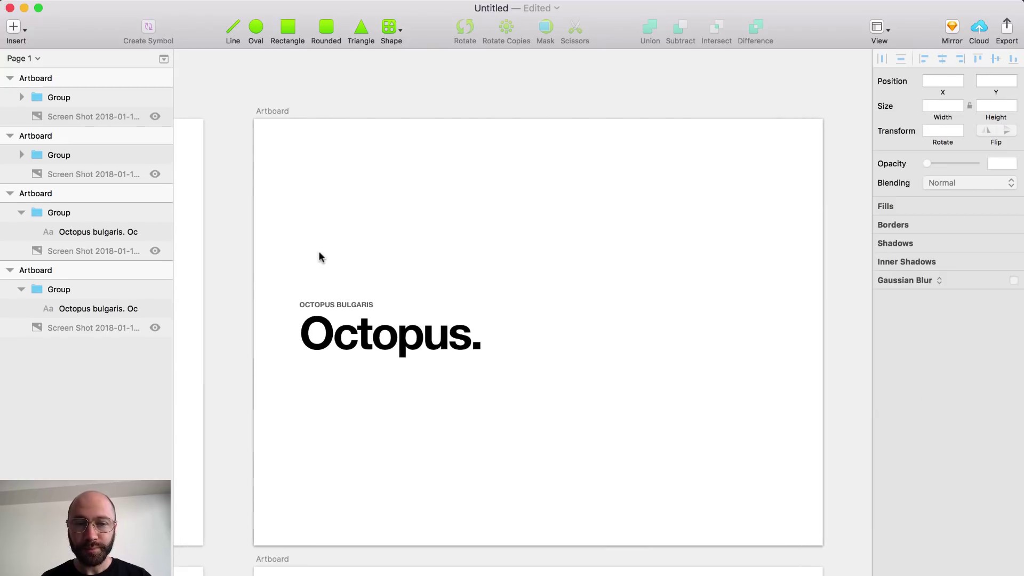
scroll(324, 260, "left", 10)
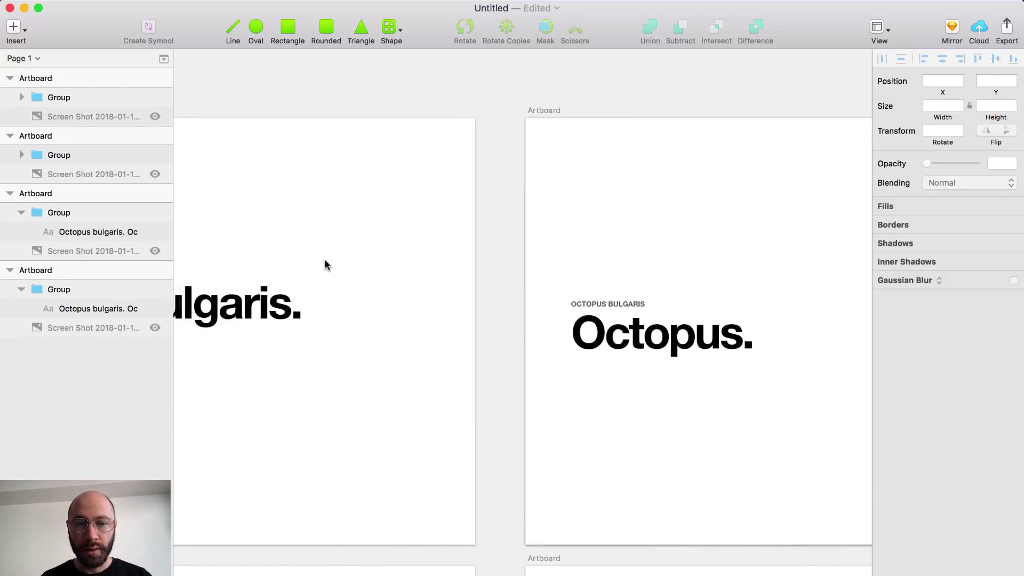
scroll(326, 264, "right", 10)
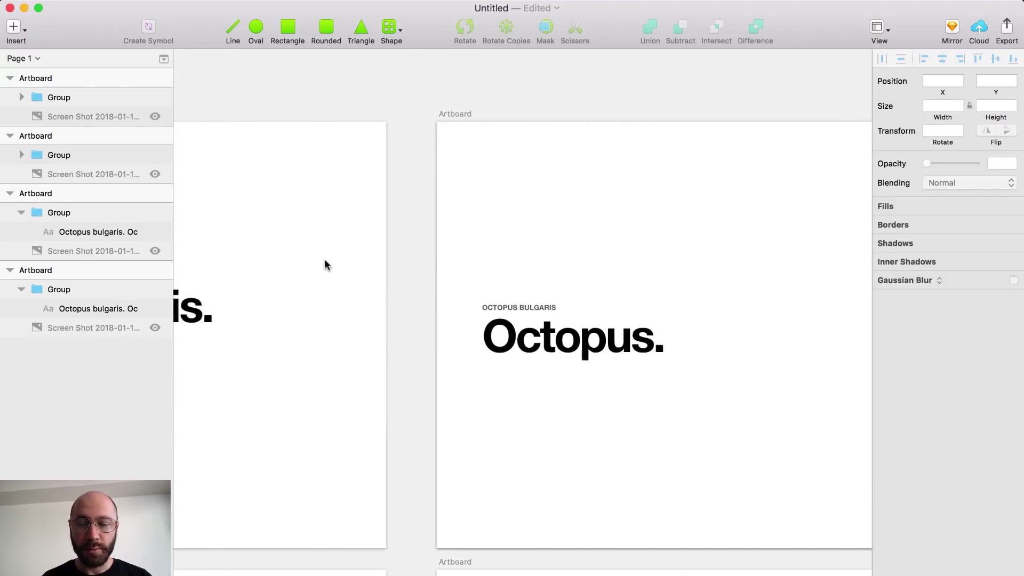
scroll(327, 265, "left", 3)
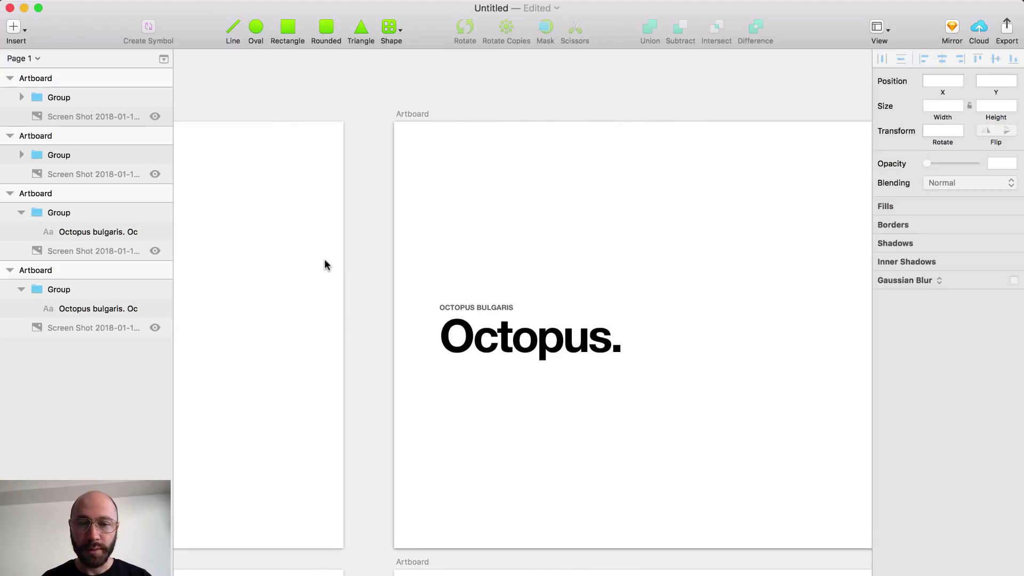
scroll(326, 265, "right", 2)
scroll(374, 331, "left", 11)
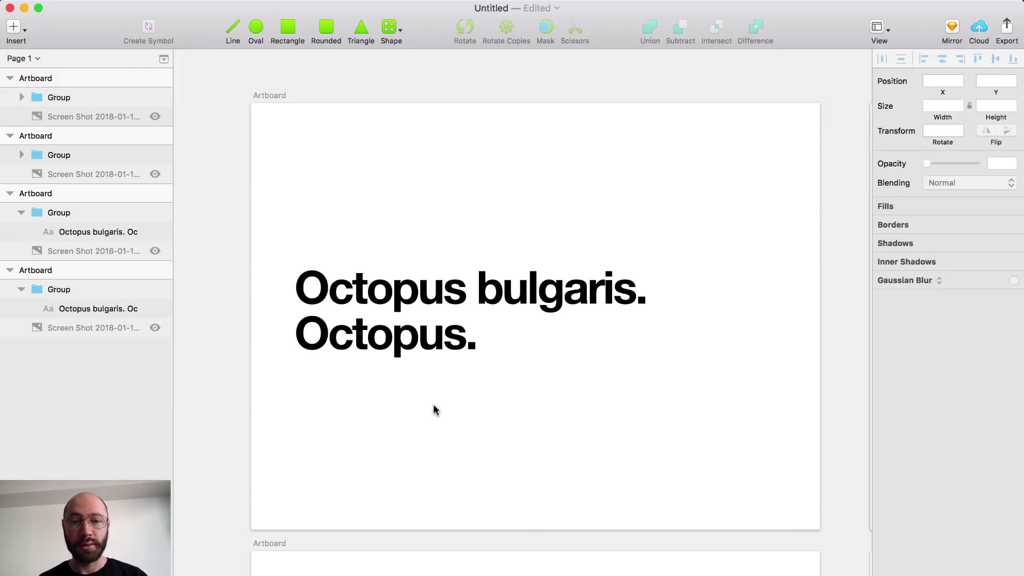
scroll(435, 410, "down", 10)
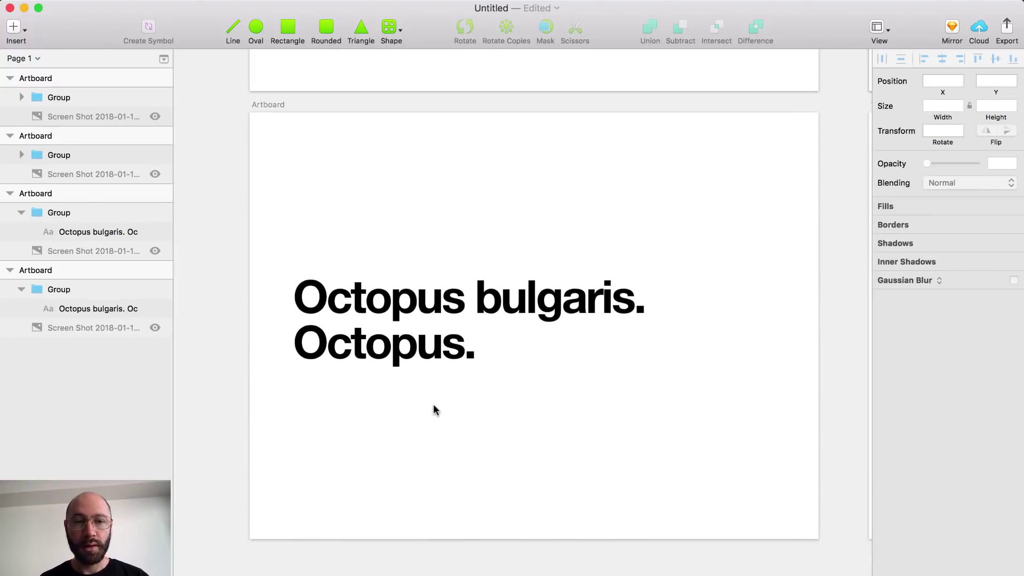
Step: Set the first line, Octopus bulgaris., of the two-line title to 48 pt
left_click(436, 298)
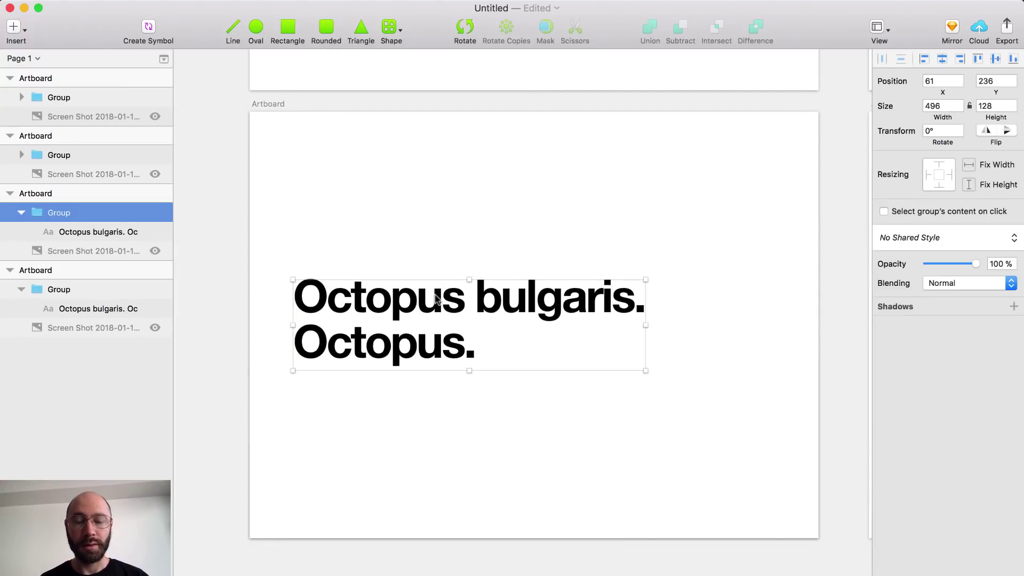
double_click(437, 299)
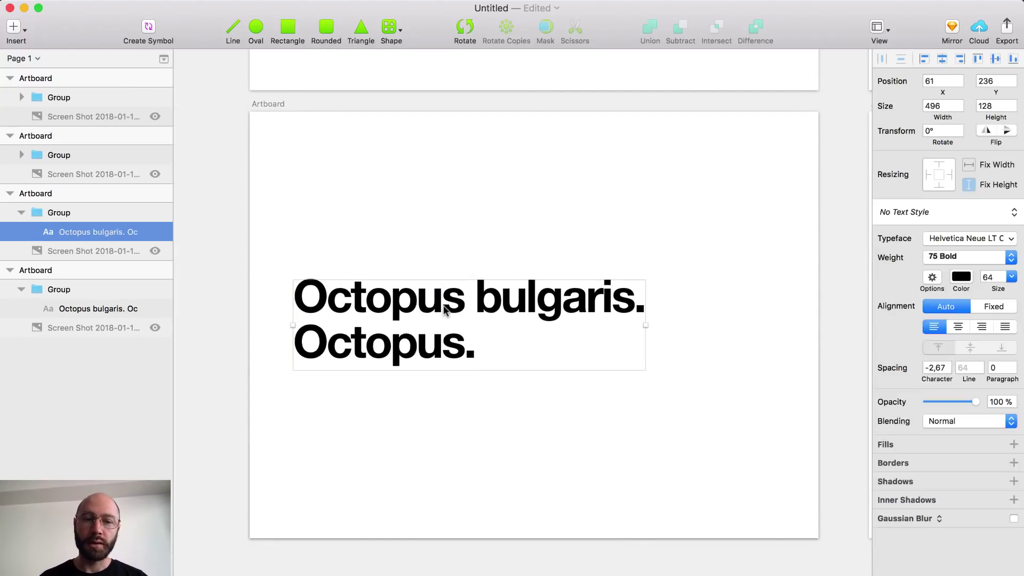
double_click(437, 299)
triple_click(436, 299)
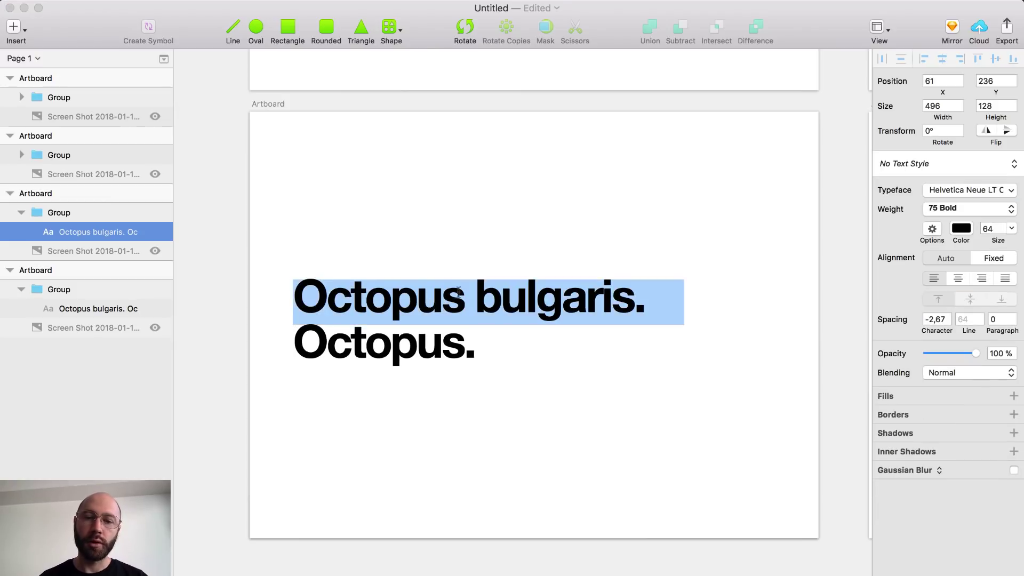
left_click(1016, 230)
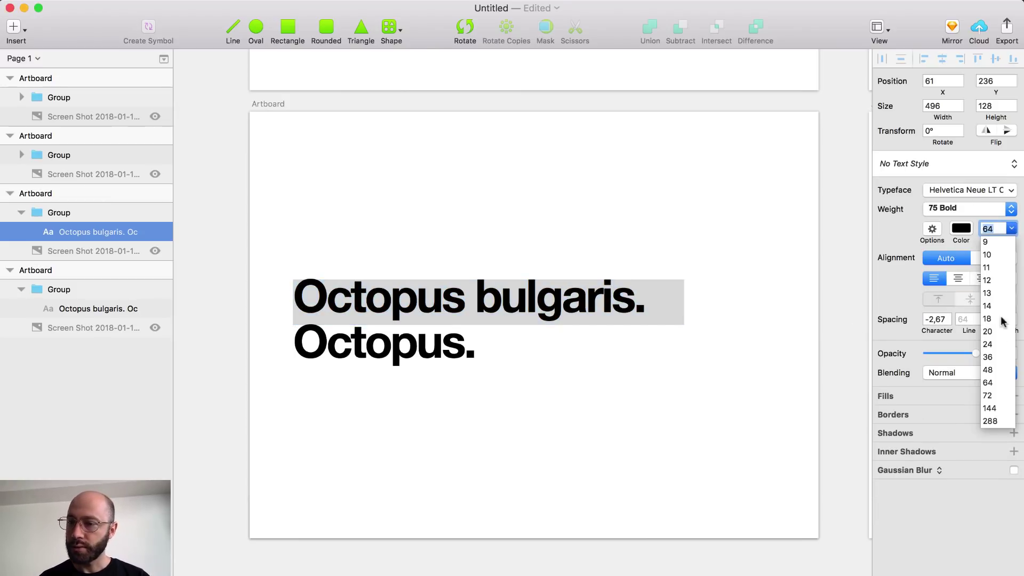
left_click(988, 369)
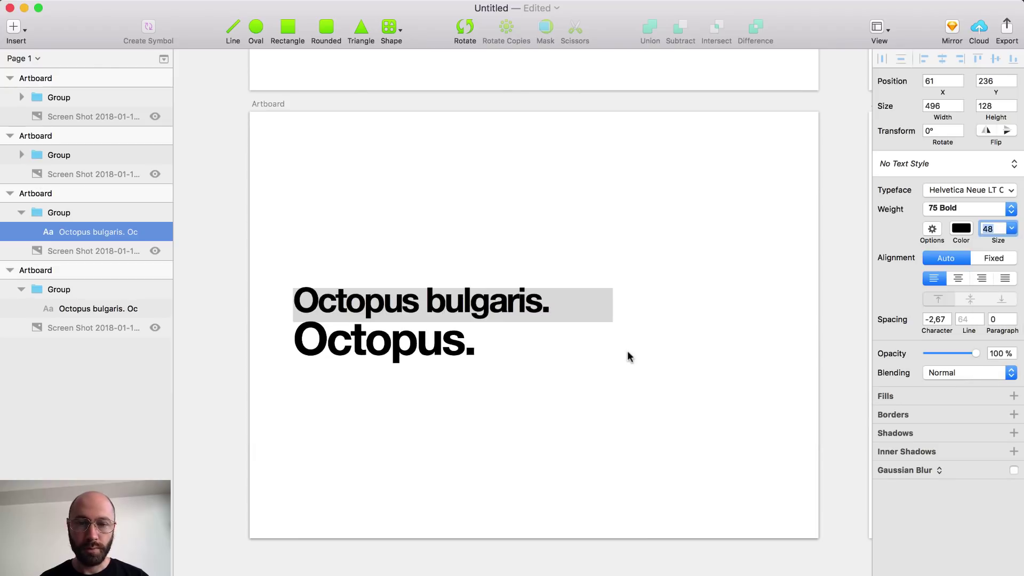
left_click(624, 366)
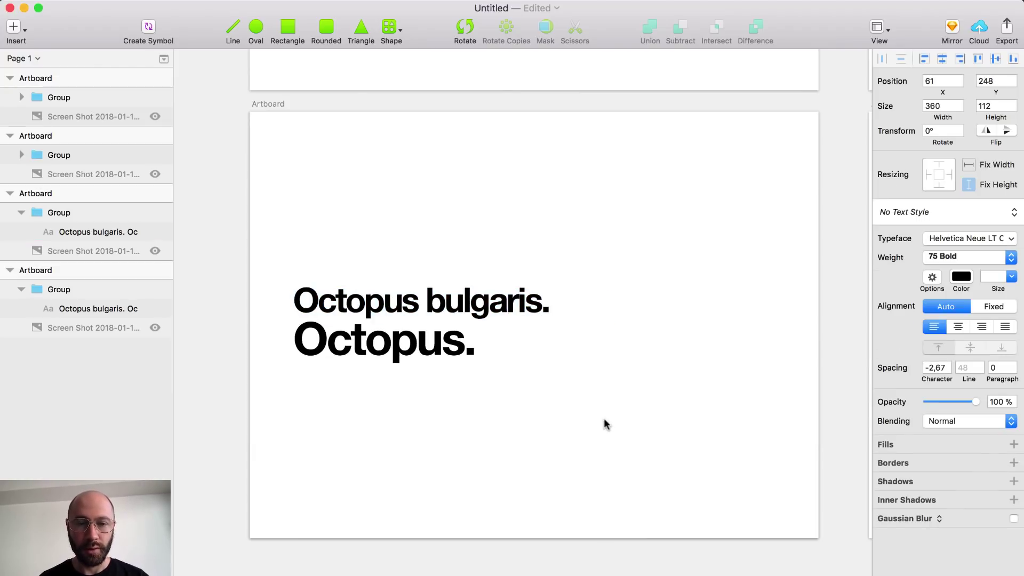
left_click(440, 356)
left_click(544, 444)
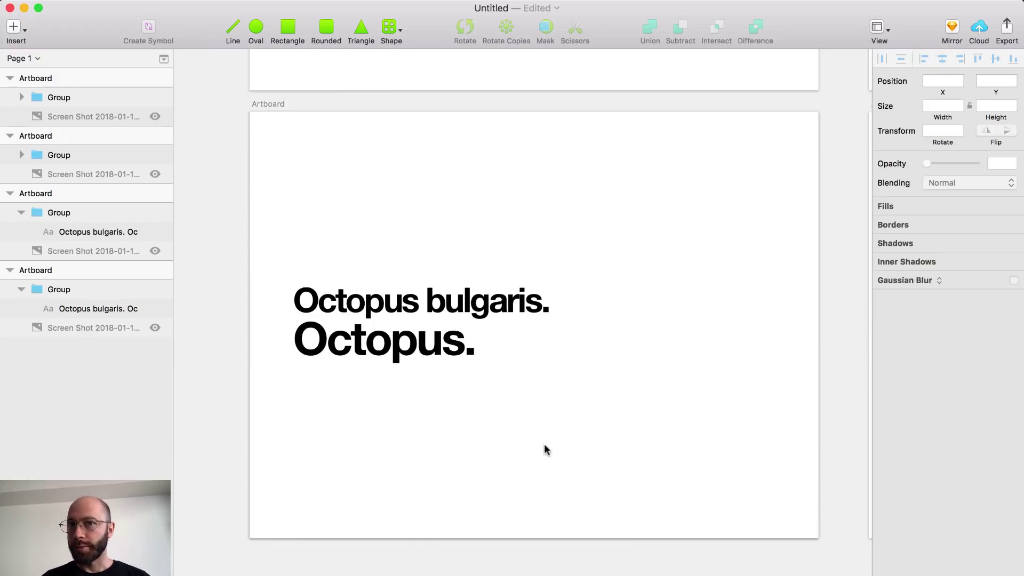
Step: Confirm the Octopus bulgaris. line stays at 48 pt in the Size list
left_click(504, 325)
left_click(502, 305)
double_click(502, 305)
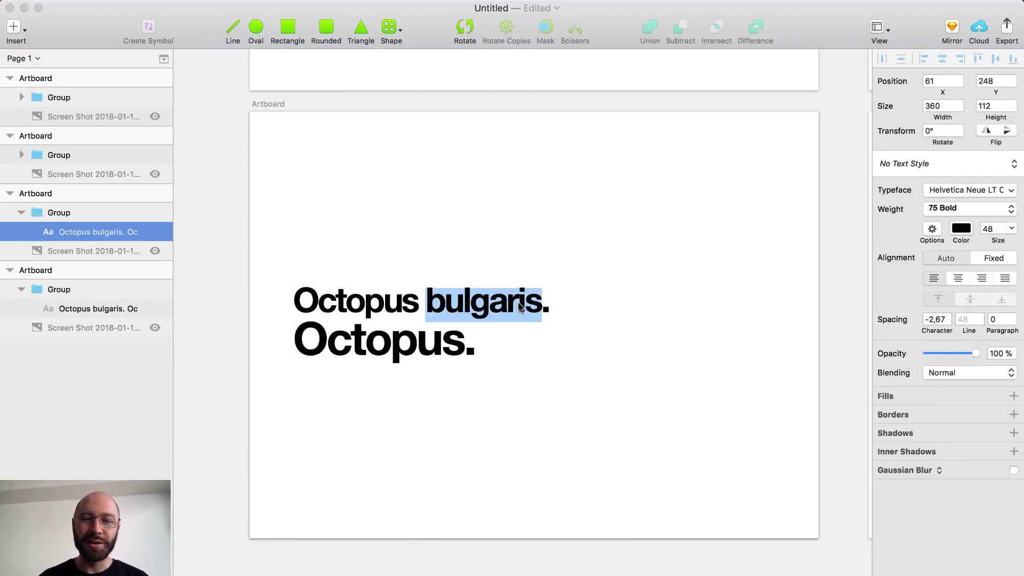
triple_click(520, 308)
left_click(1011, 228)
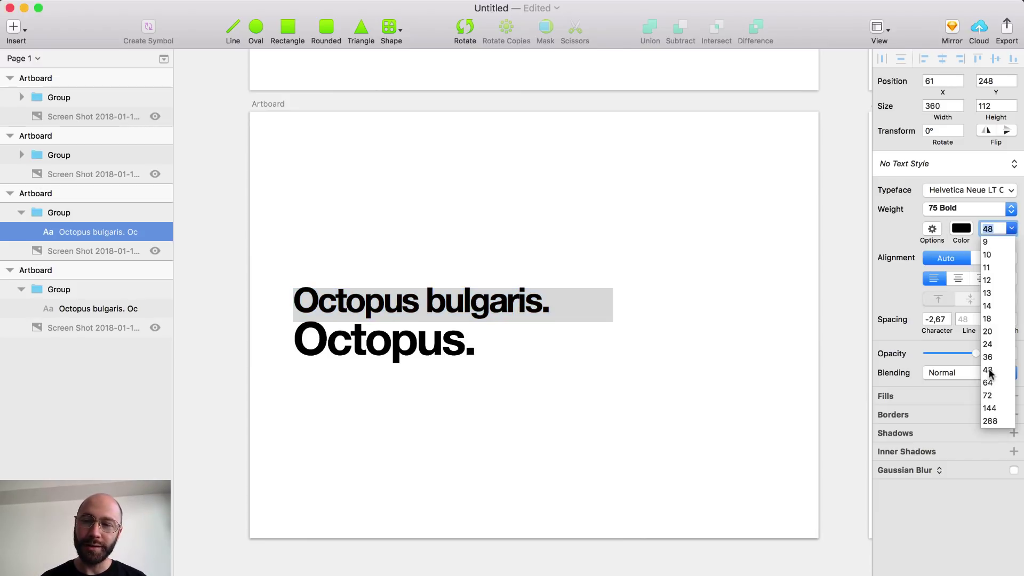
left_click(721, 347)
key("Escape")
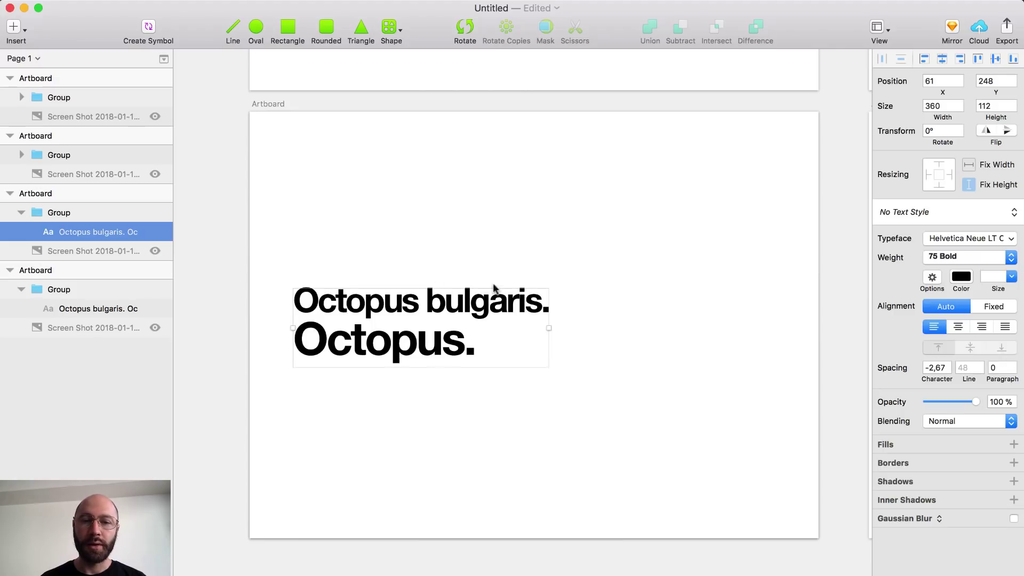
left_click(619, 376)
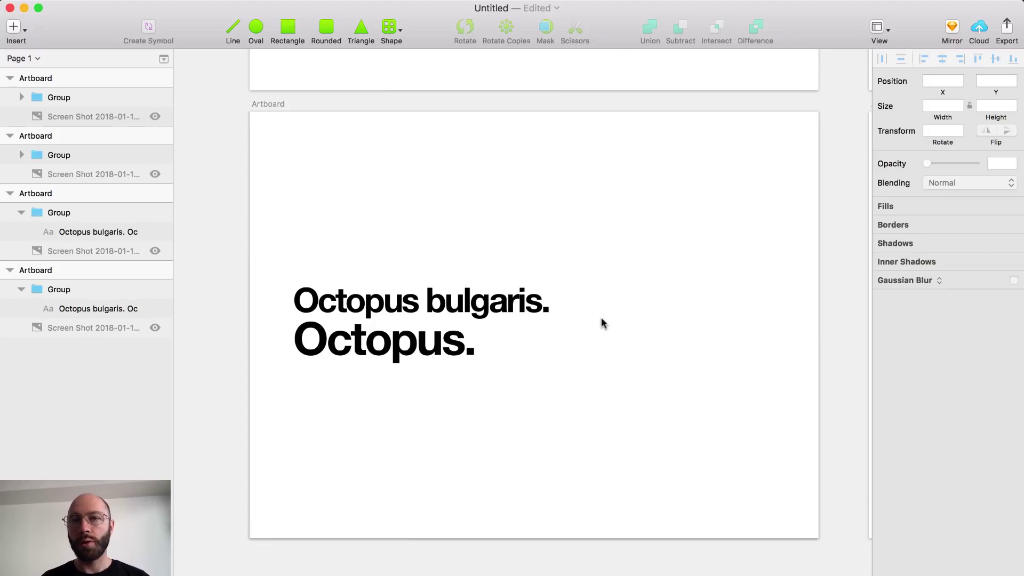
left_click(601, 318)
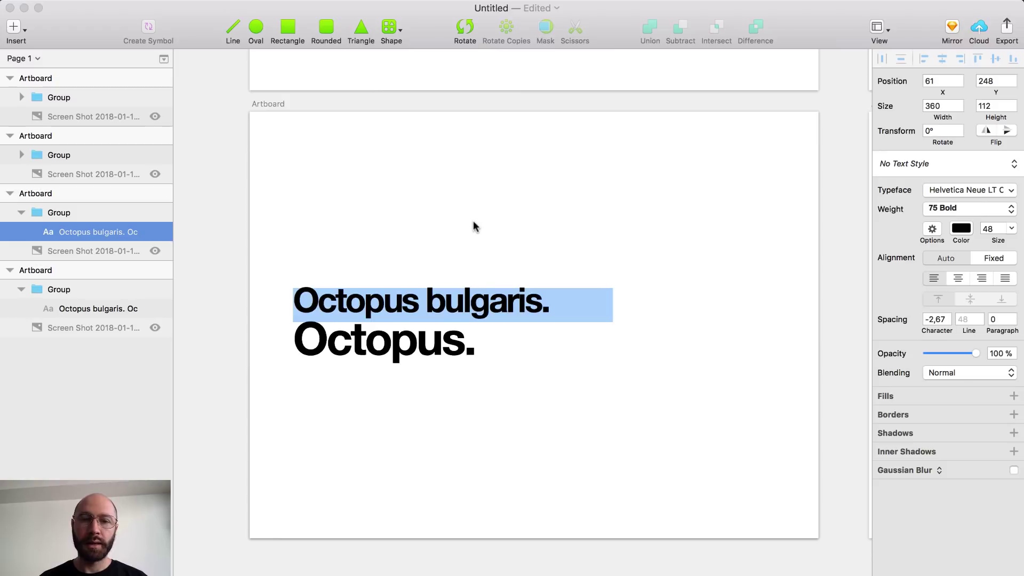
key("Escape")
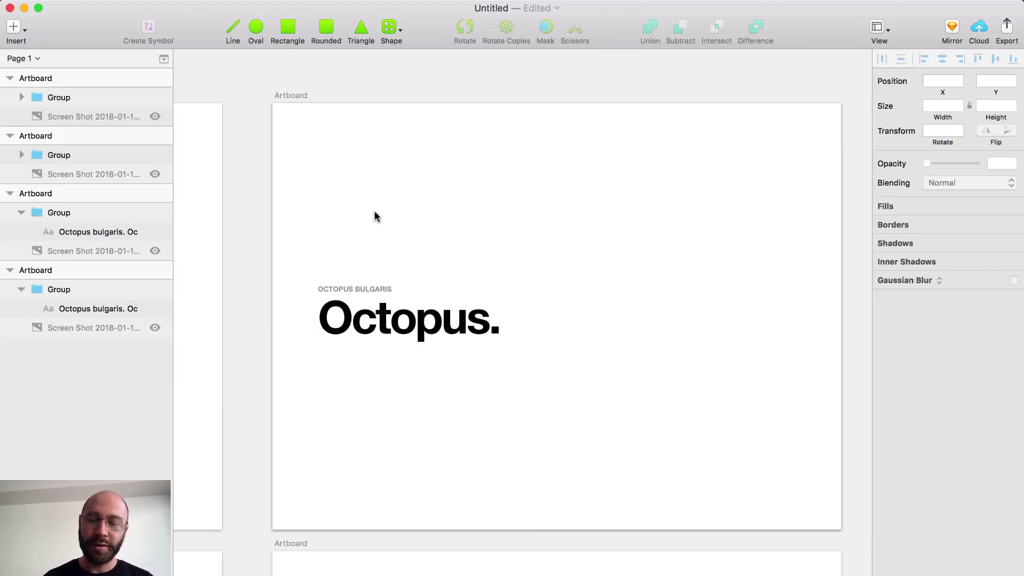
Step: Check the Octopus. title's 114 pt size, then jump to the next artboard
scroll(375, 213, "down", 10)
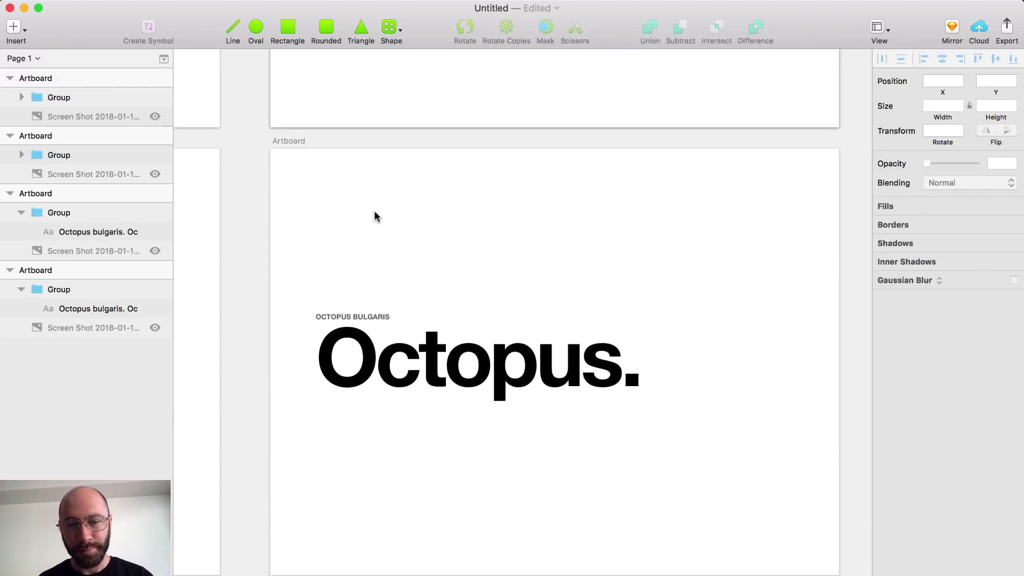
scroll(377, 217, "down", 3)
scroll(377, 217, "up", 3)
double_click(468, 334)
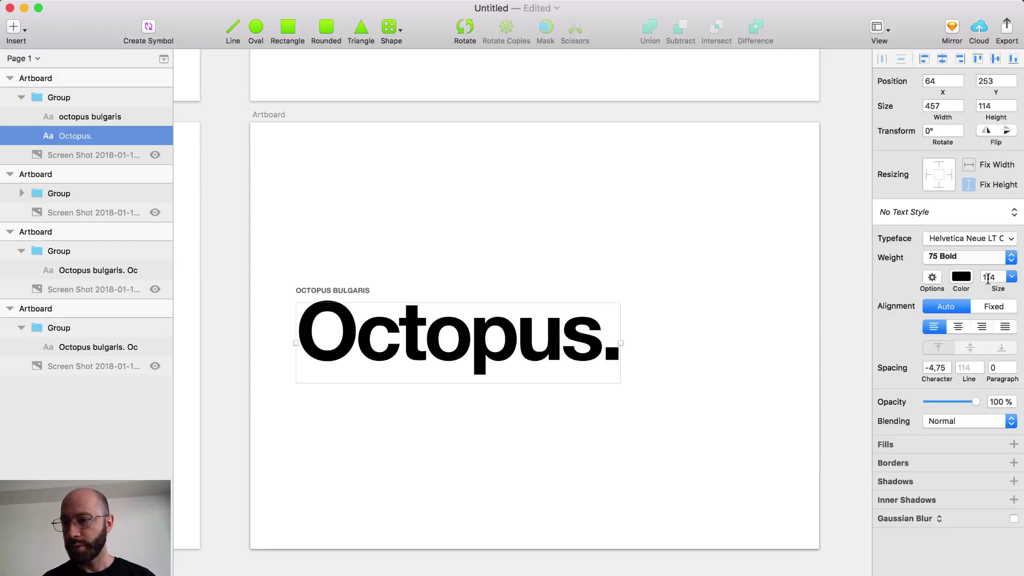
left_click(398, 258)
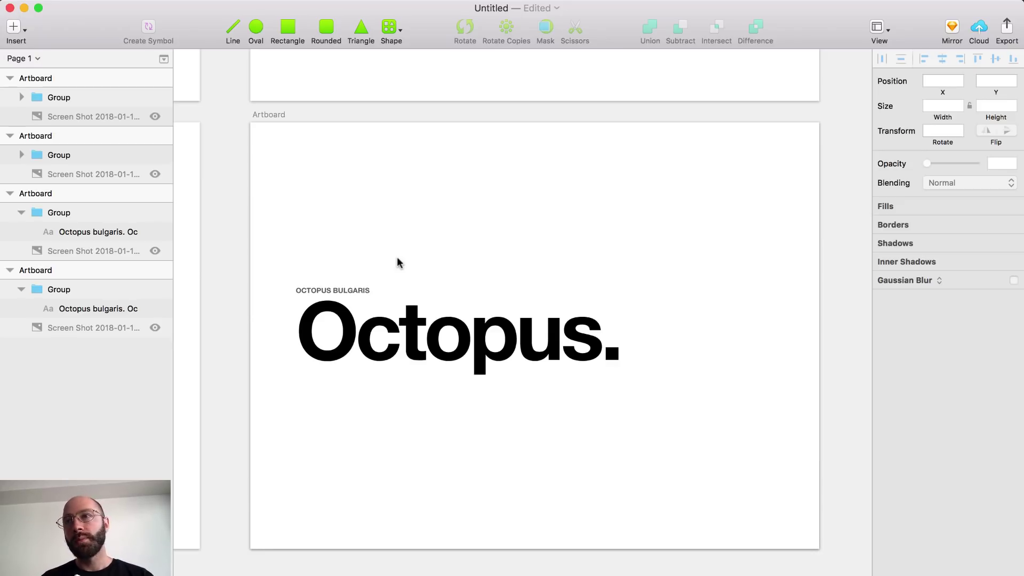
key("Page_Down")
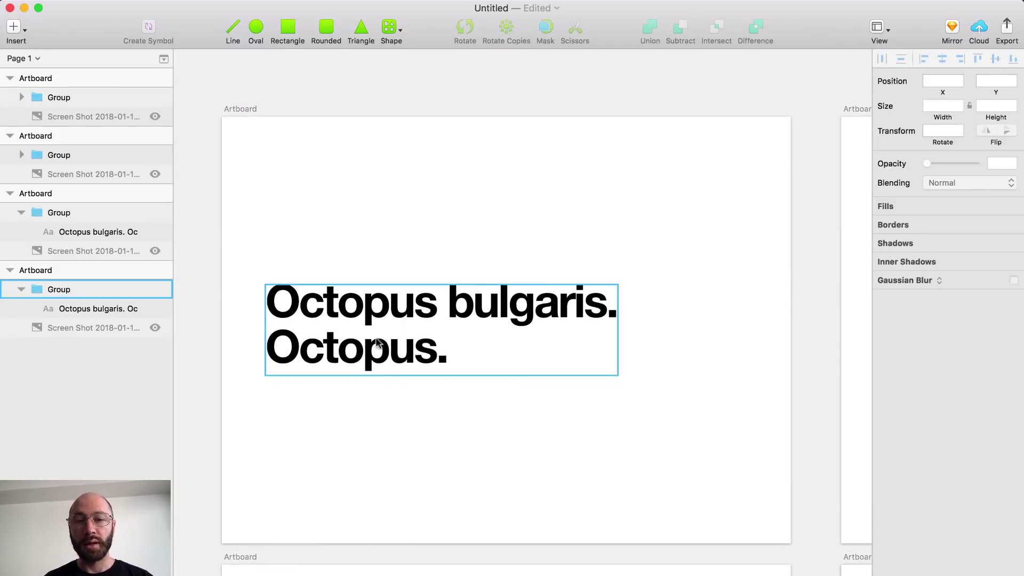
Step: Move the two-line Octopus text group up on the artboard
left_click(448, 332)
left_click(494, 208)
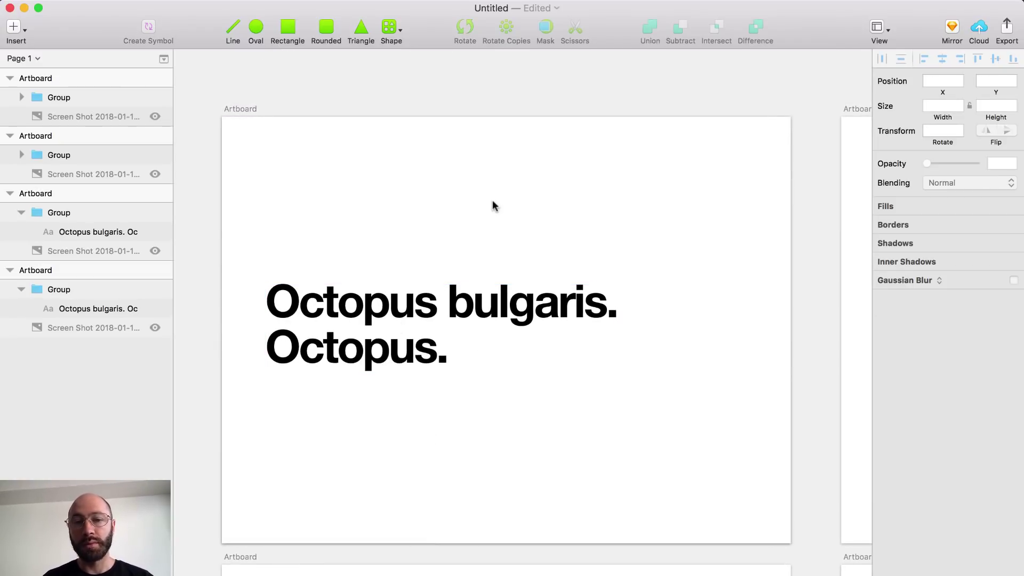
left_click(417, 329)
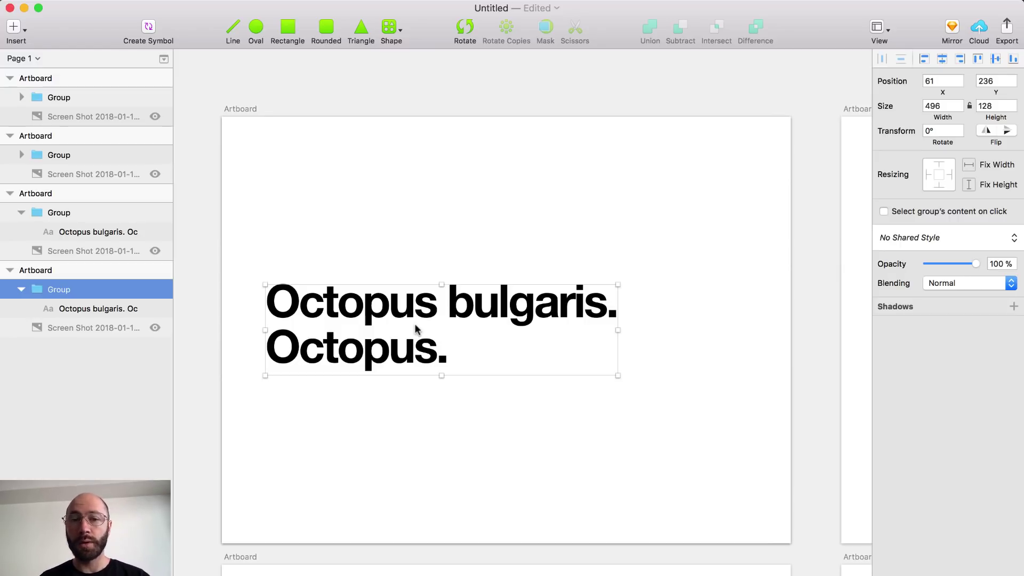
left_click_drag(414, 329, 413, 225)
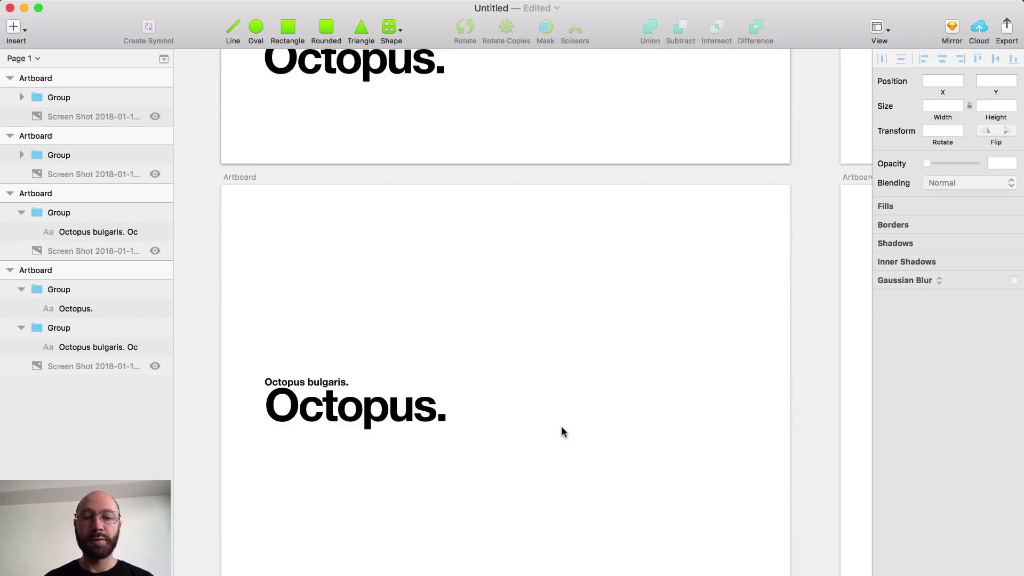
scroll(563, 430, "down", 5)
scroll(562, 430, "up", 7)
Step: Enlarge the Octopus bulgaris. line to 48 pt, then to 64 pt
left_click(305, 498)
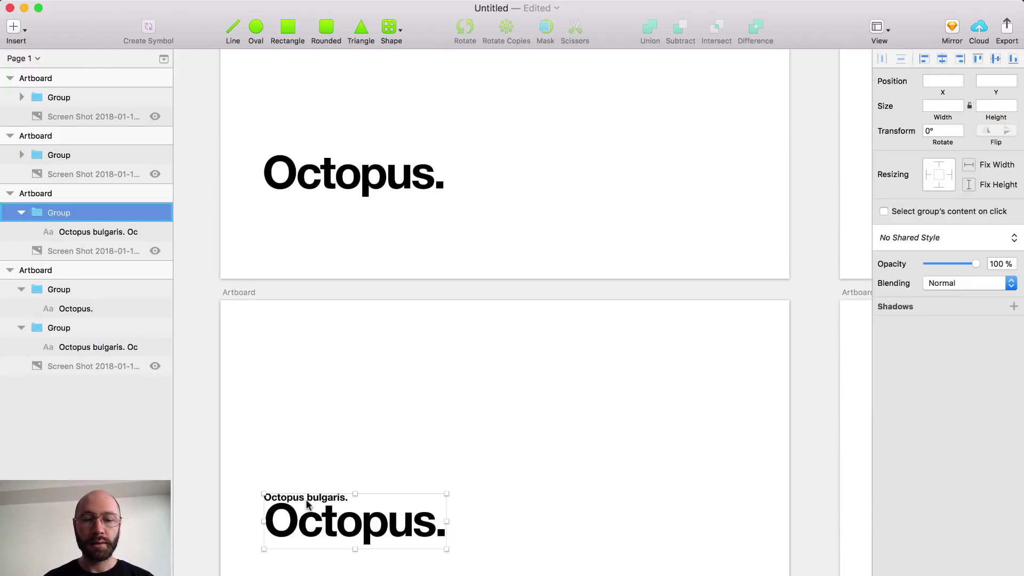
double_click(306, 498)
double_click(306, 500)
left_click(1011, 228)
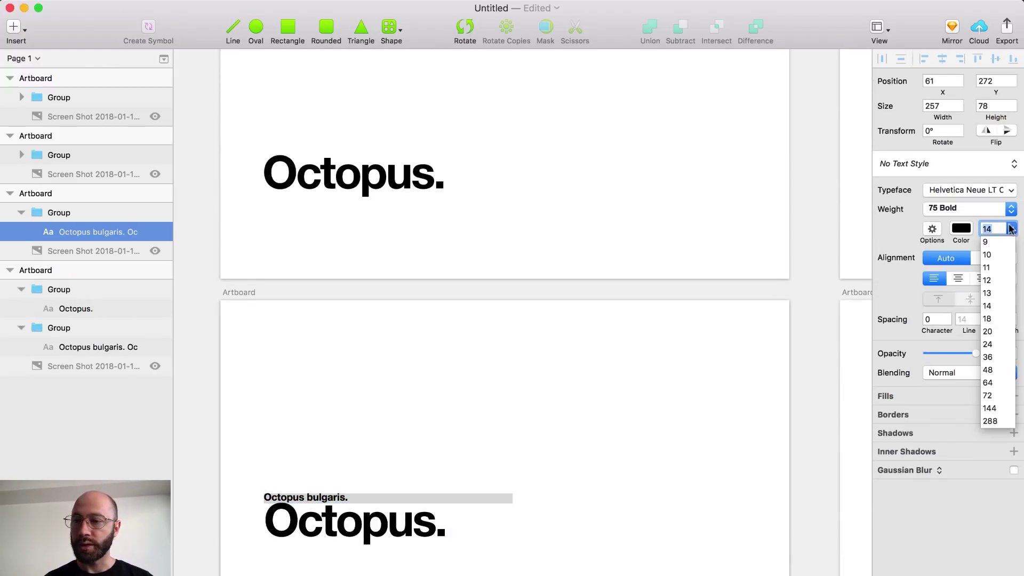
left_click(989, 370)
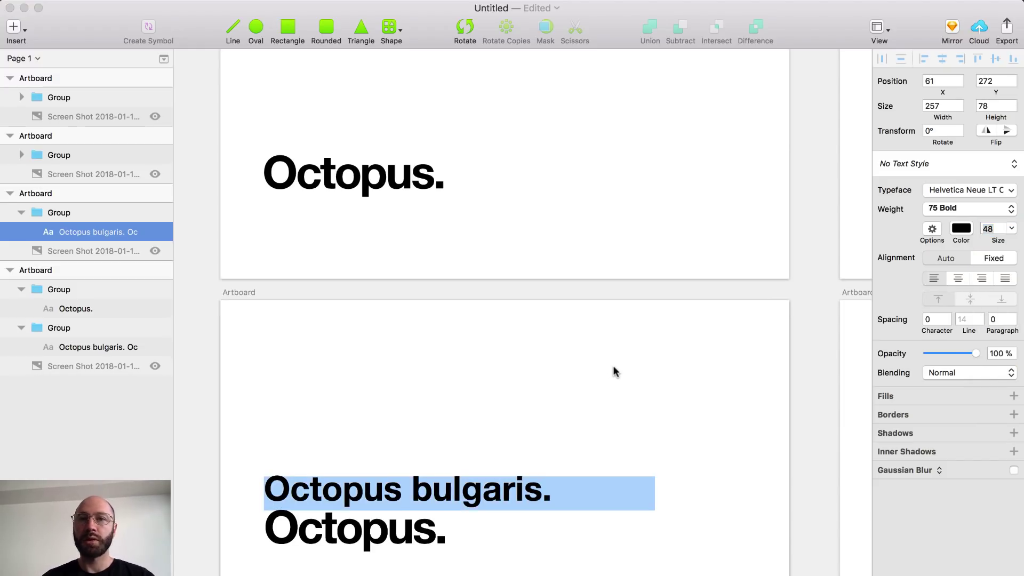
left_click(1011, 228)
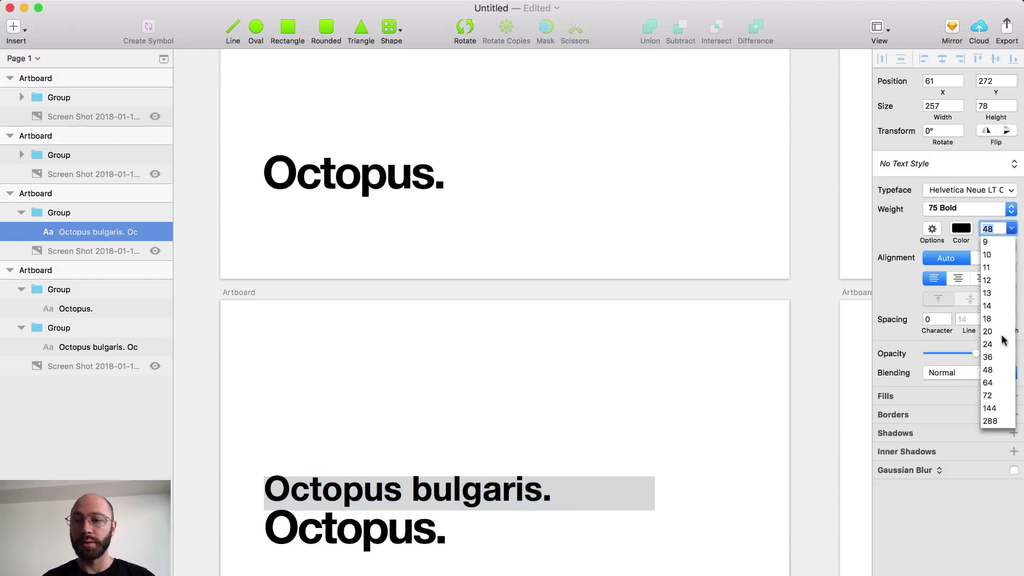
left_click(992, 384)
key("Escape")
key("Escape")
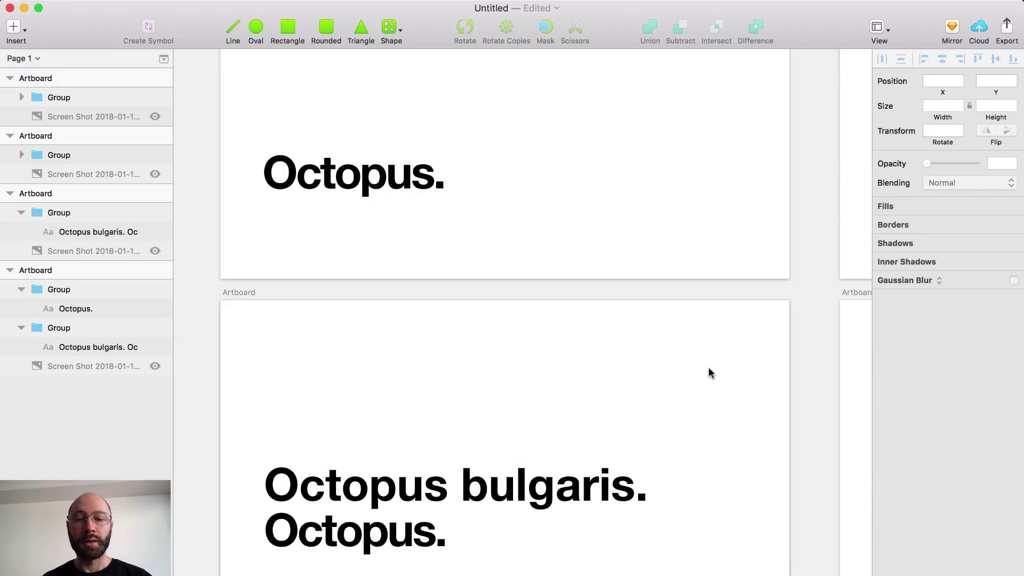
Step: Zoom out to show all four Octopus comparison artboards together
scroll(709, 372, "down", 2)
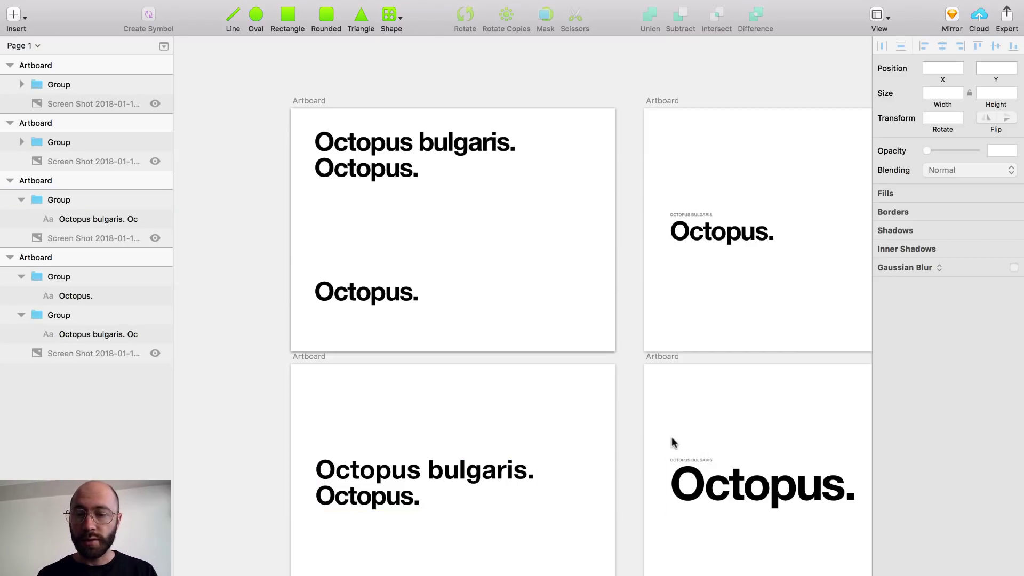
Step: Scroll past the Octopus, Sea Cucumber and Peony layouts, checking Peony.'s 216 pt title
scroll(670, 443, "right", 1)
scroll(671, 444, "right", 5)
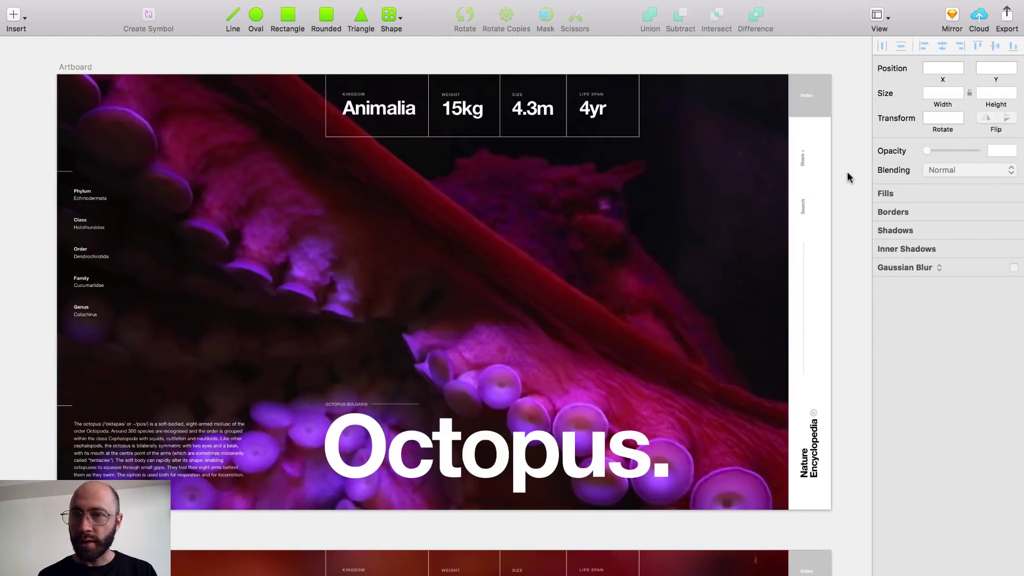
scroll(849, 177, "down", 10)
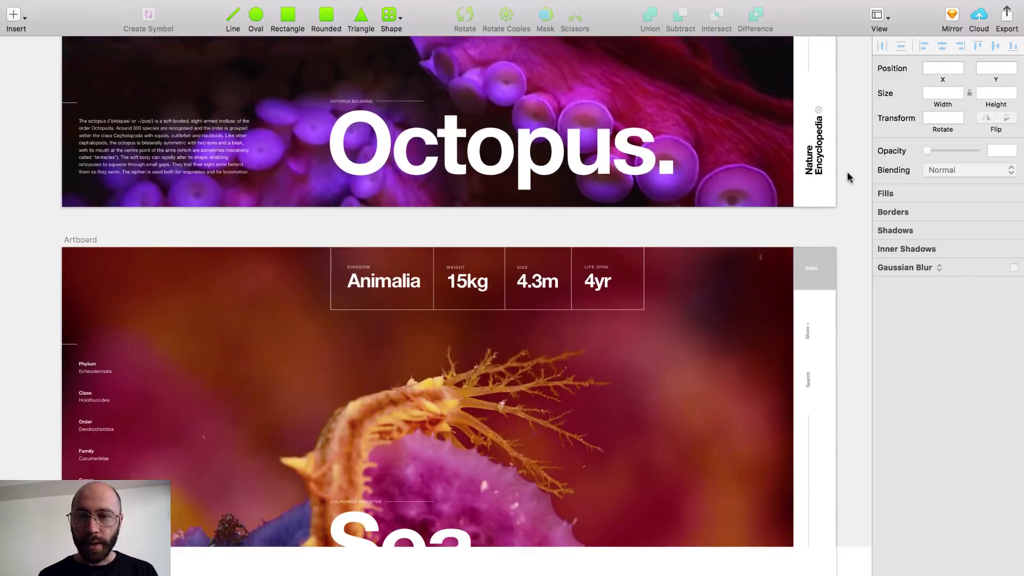
scroll(849, 177, "down", 10)
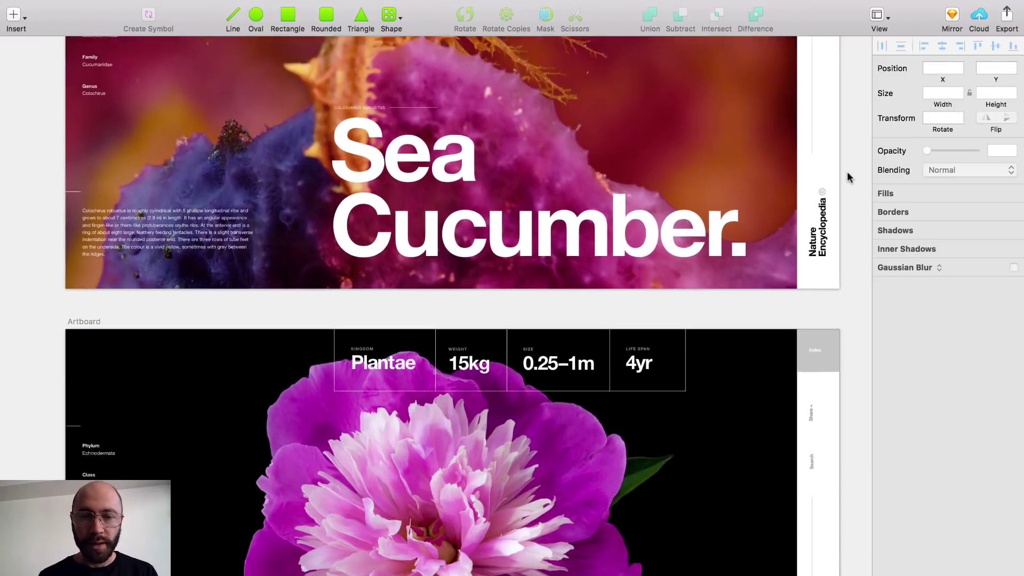
scroll(849, 177, "down", 3)
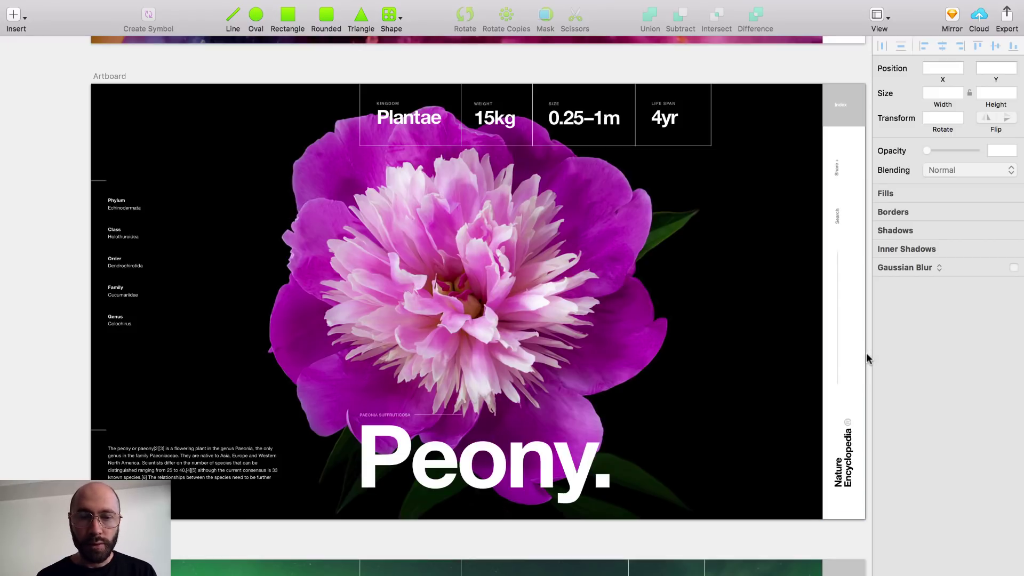
left_click(559, 462)
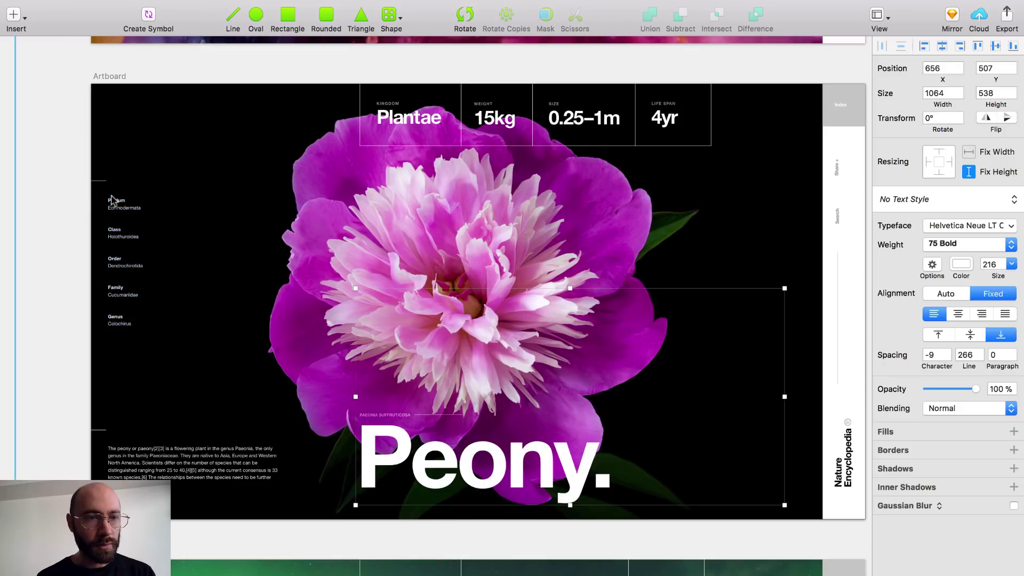
scroll(64, 359, "down", 9)
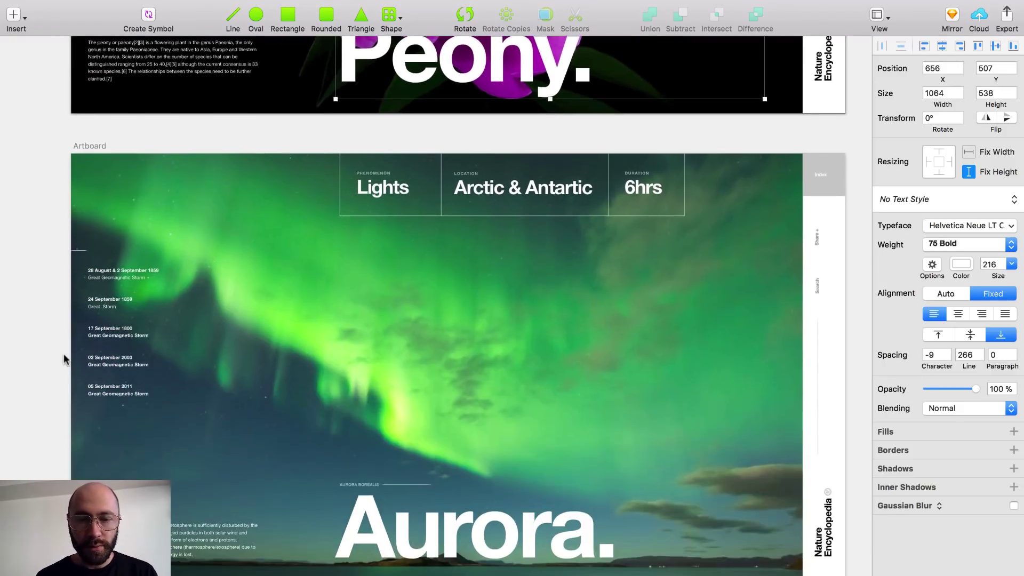
Step: Preview the Aurora. artboard full screen with Cmd+P
key("super+p")
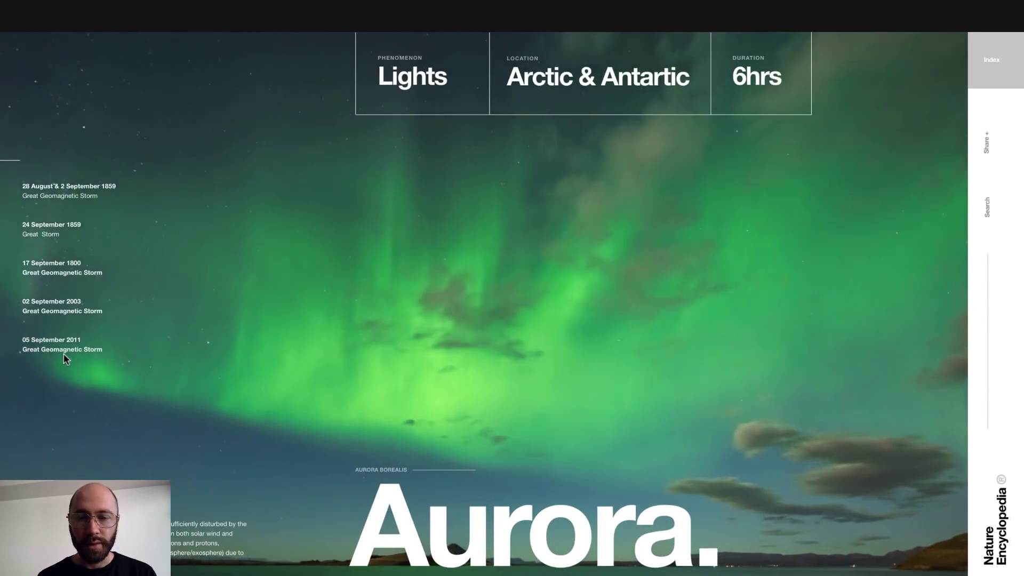